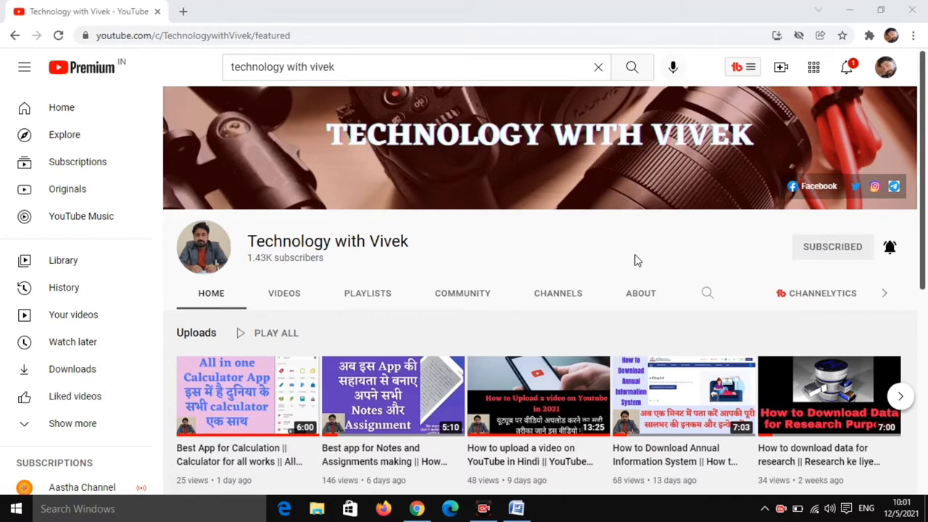
- Replace the YouTube channel tab with a new blank tab and minimize Chrome to the desktop
left_click(183, 11)
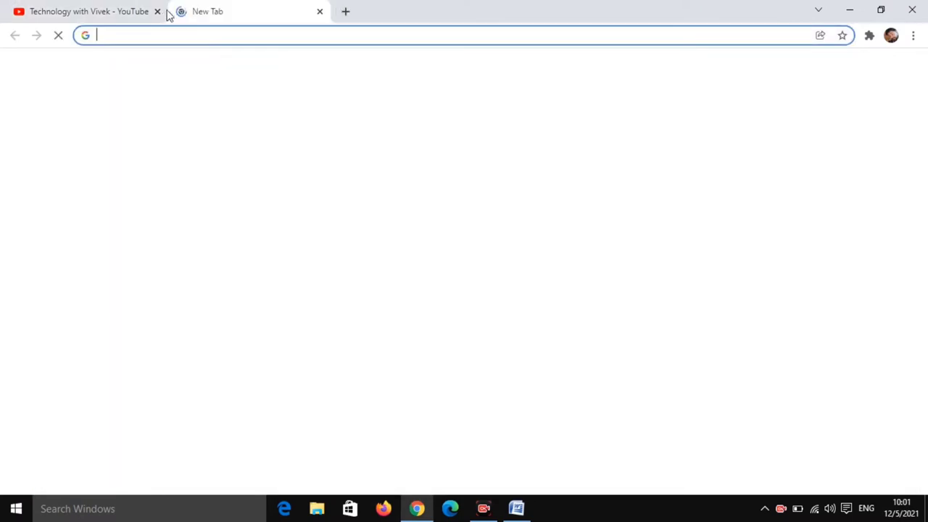
left_click(157, 12)
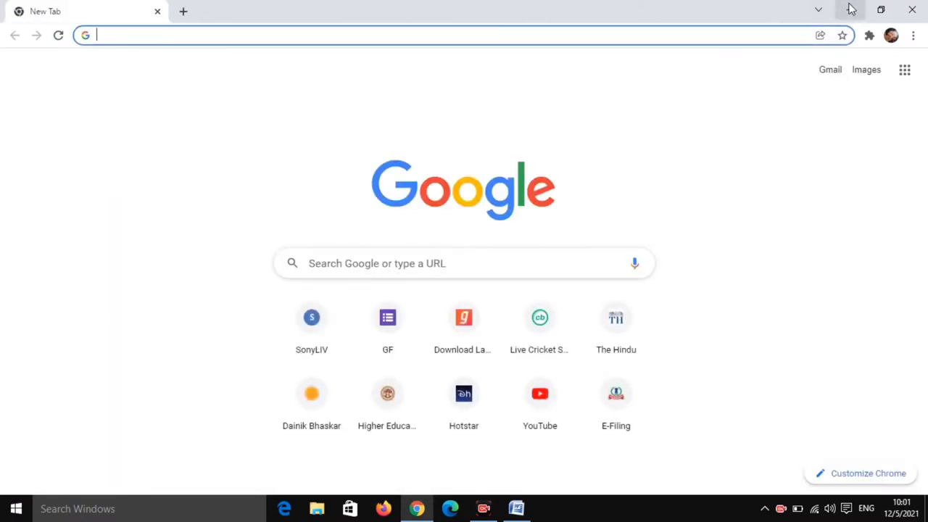
left_click(850, 9)
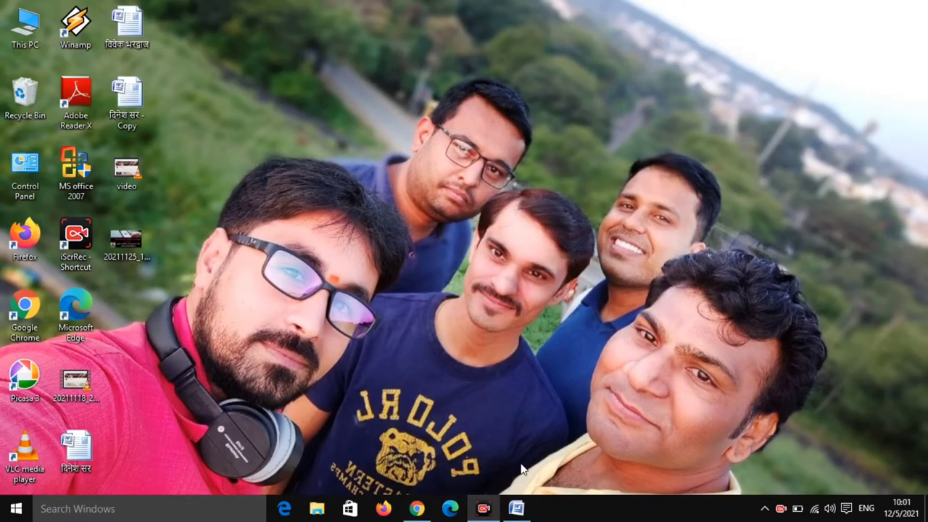
left_click(516, 509)
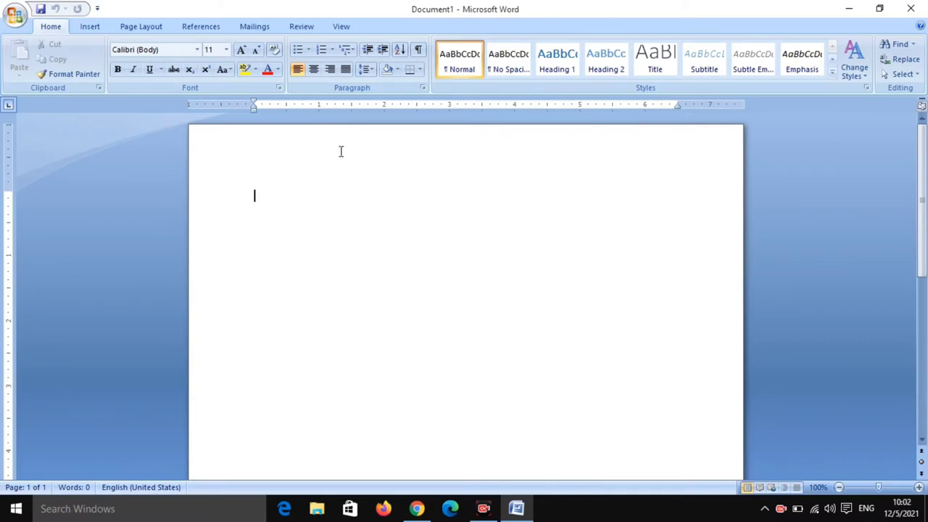
left_click(16, 18)
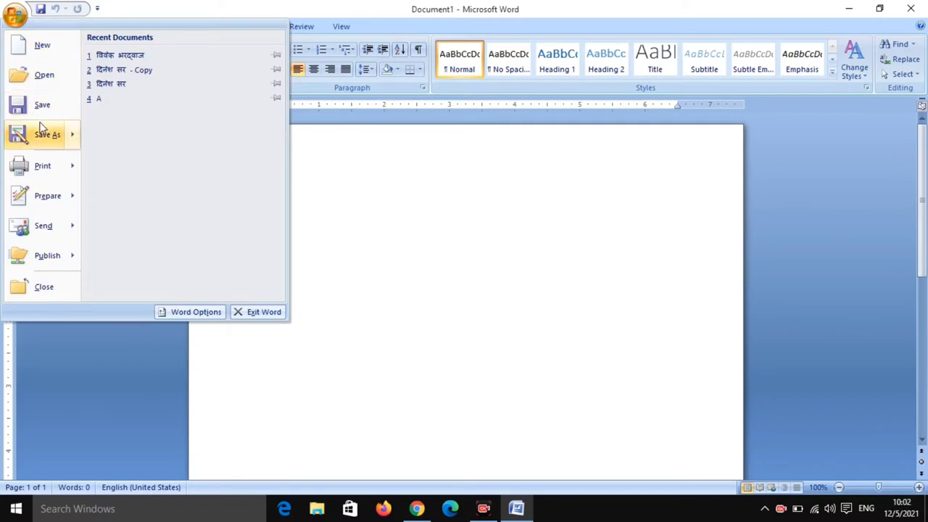
mouse_move(42, 132)
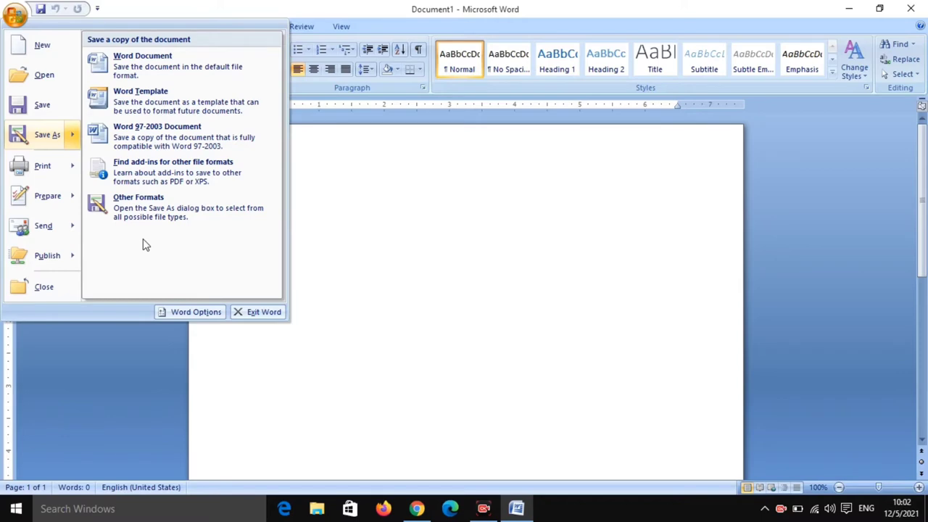
left_click(51, 141)
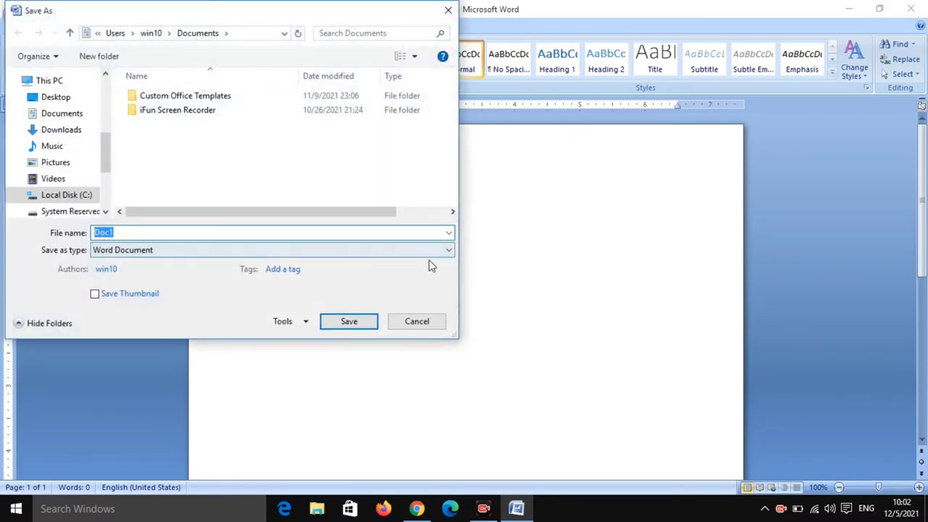
left_click(431, 252)
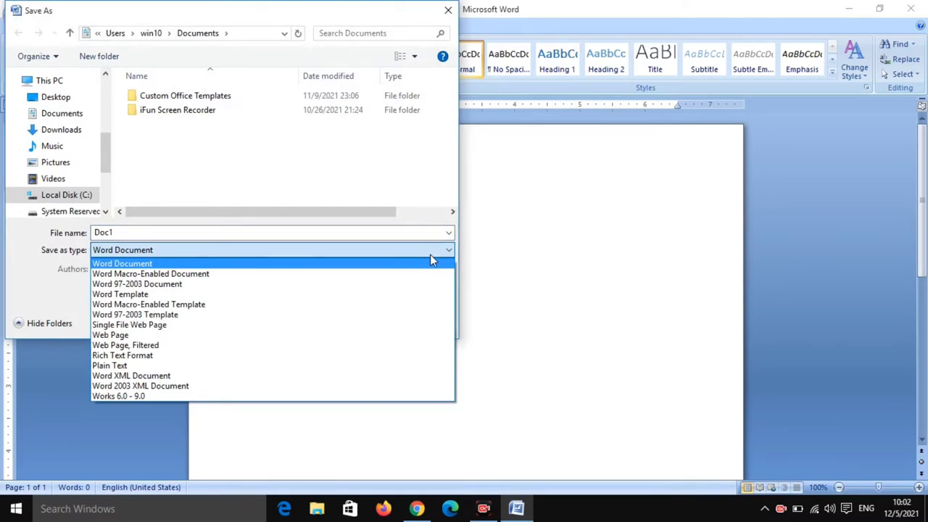
left_click(430, 255)
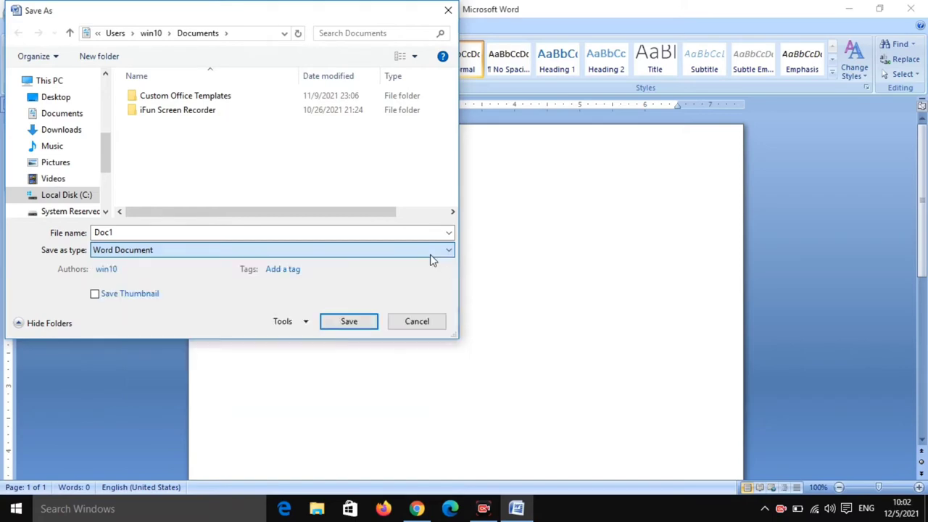
left_click(416, 324)
- Return to Chrome and rerun the Google search 'save as pdf office 2007'
left_click(849, 9)
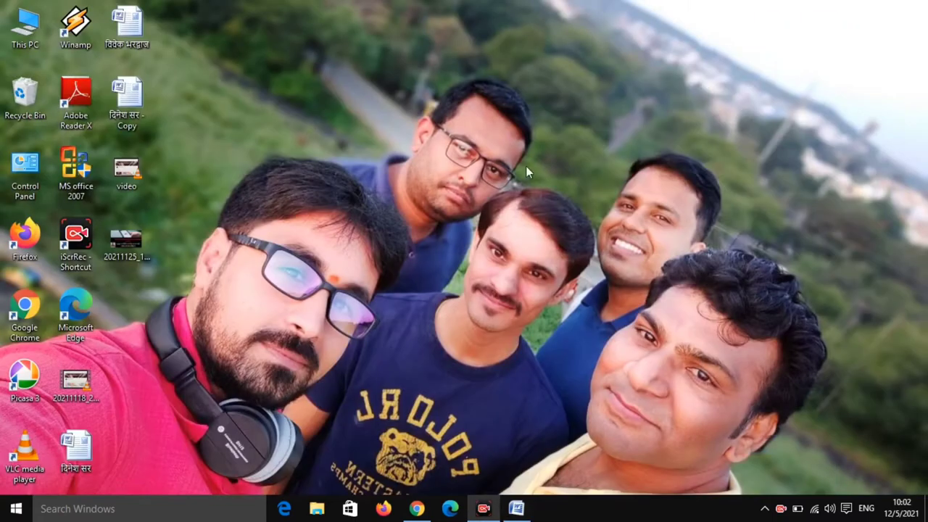
left_click(417, 508)
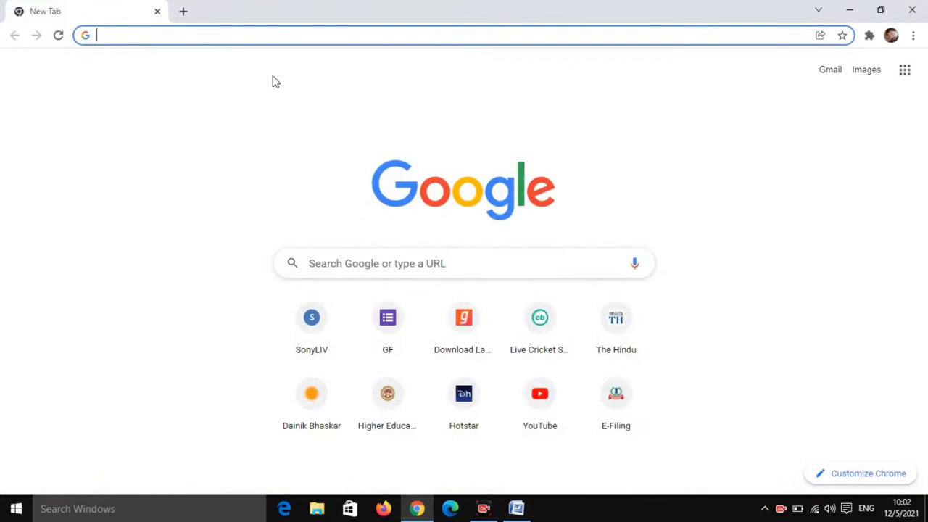
left_click(246, 37)
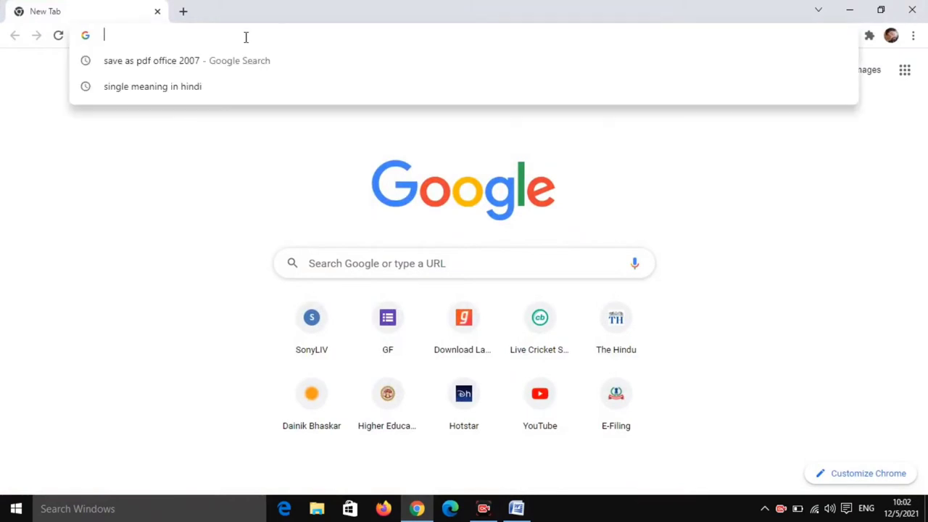
left_click(190, 63)
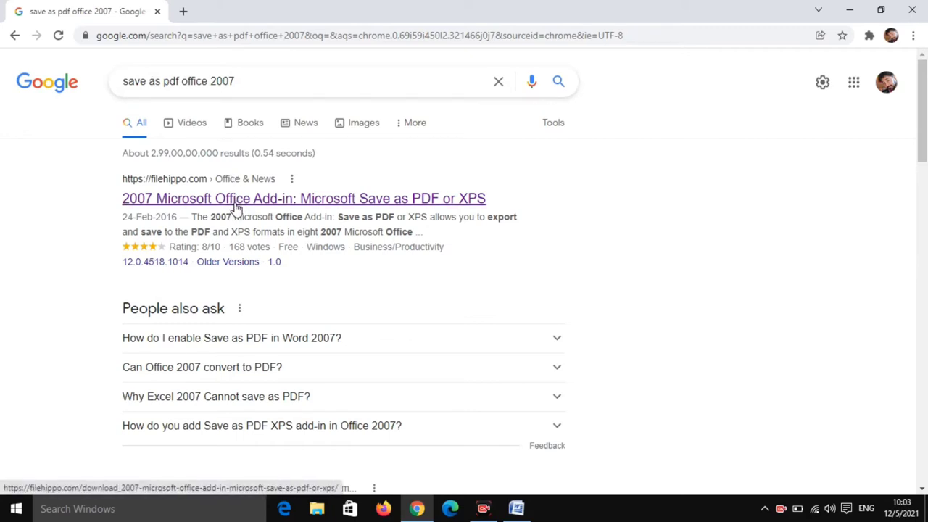
- From the FileHippo page, download the latest SaveAsPDFandXPS.exe, declining the antivirus offer
left_click(237, 205)
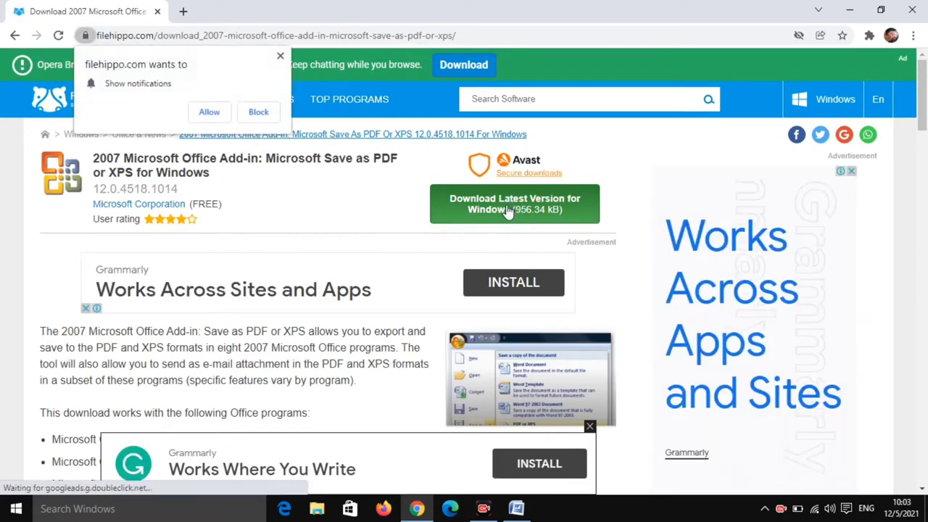
left_click(282, 52)
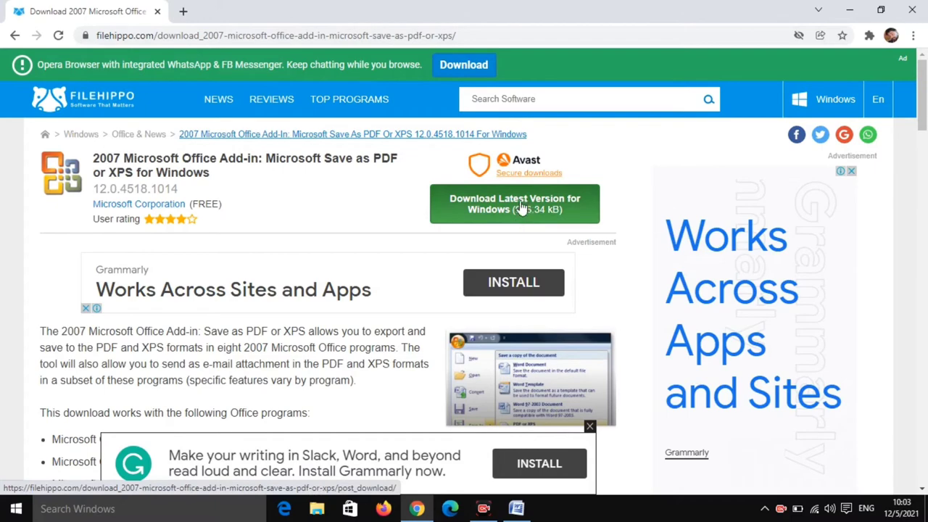
left_click(520, 205)
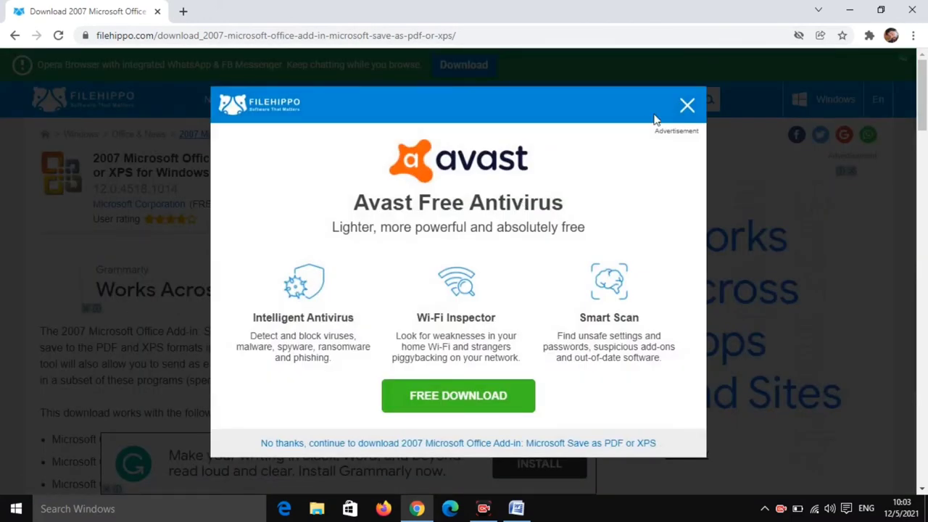
left_click(686, 106)
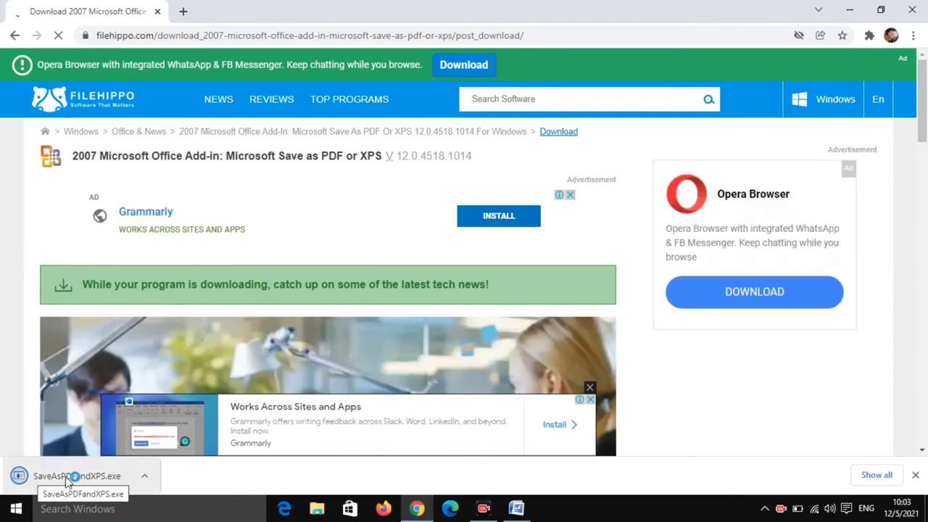
- Run SaveAsPDFandXPS.exe, accept the license terms, and complete the add-in installation
left_click(67, 479)
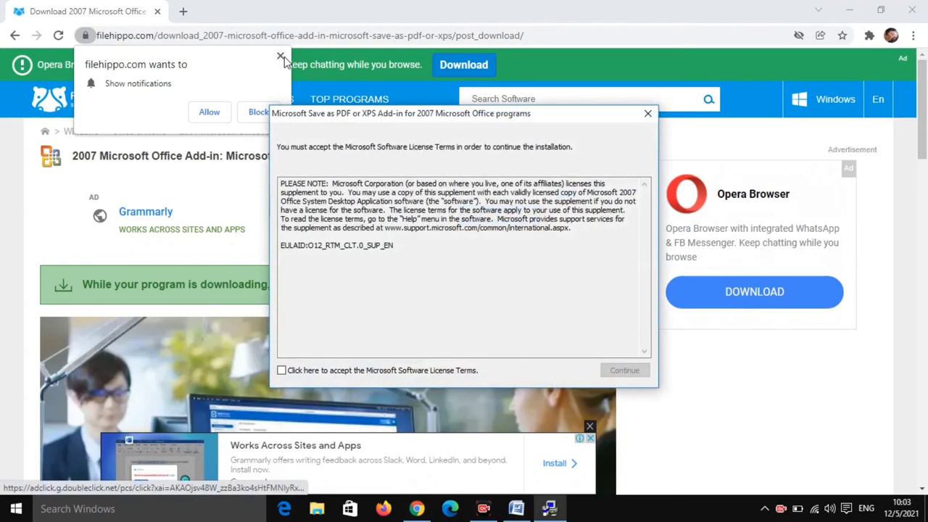
left_click(280, 55)
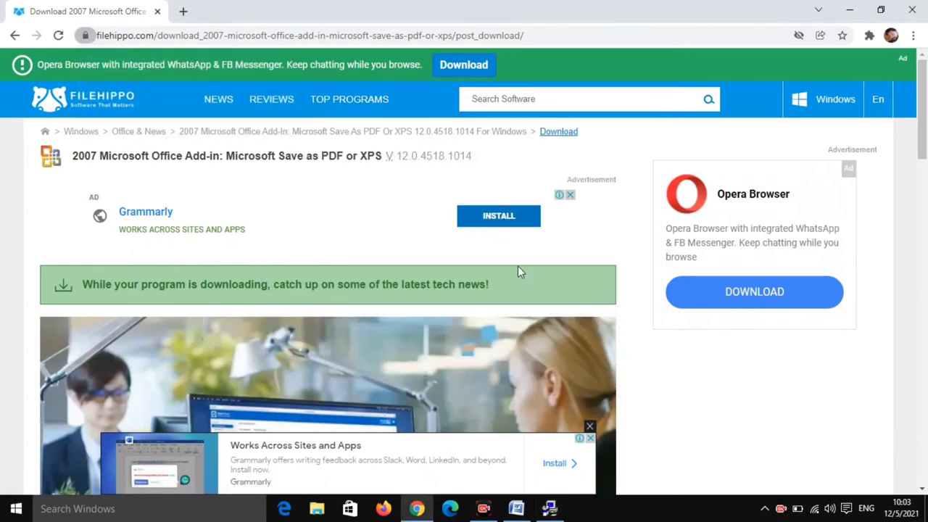
left_click(549, 509)
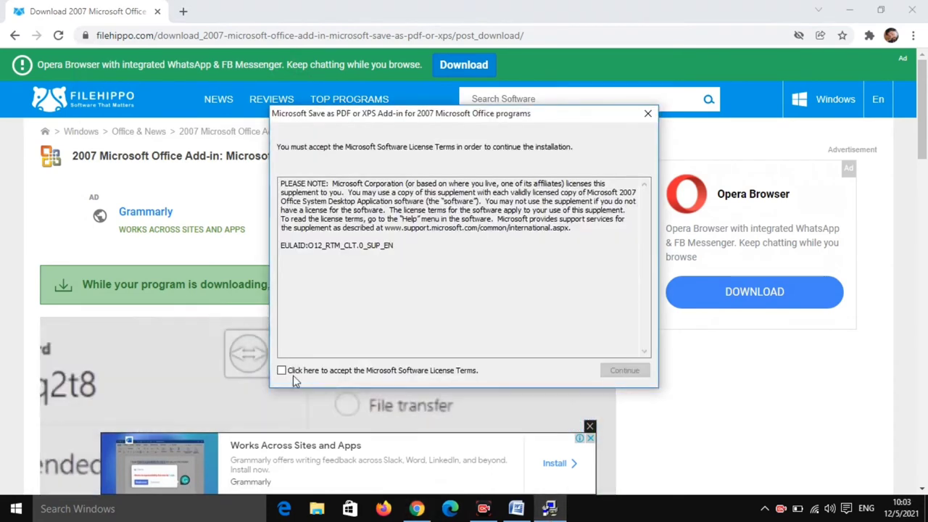
left_click(281, 370)
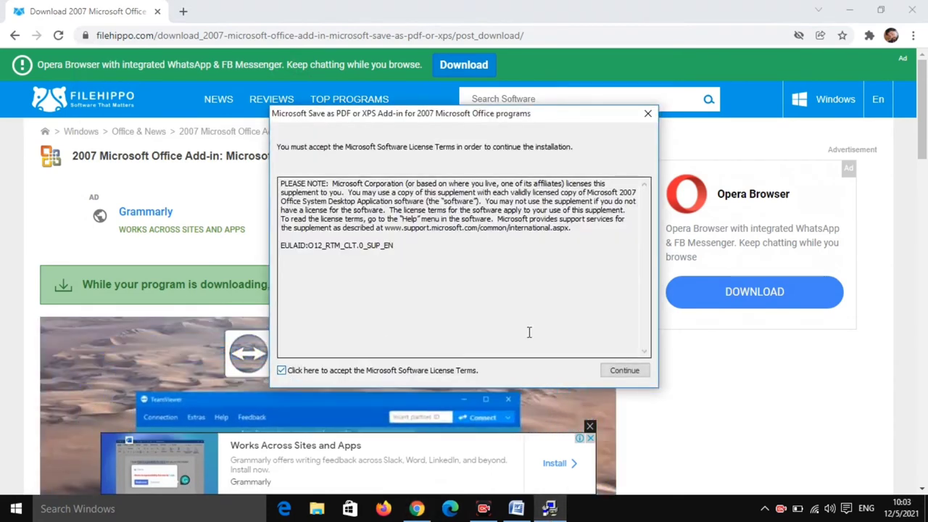
left_click(617, 371)
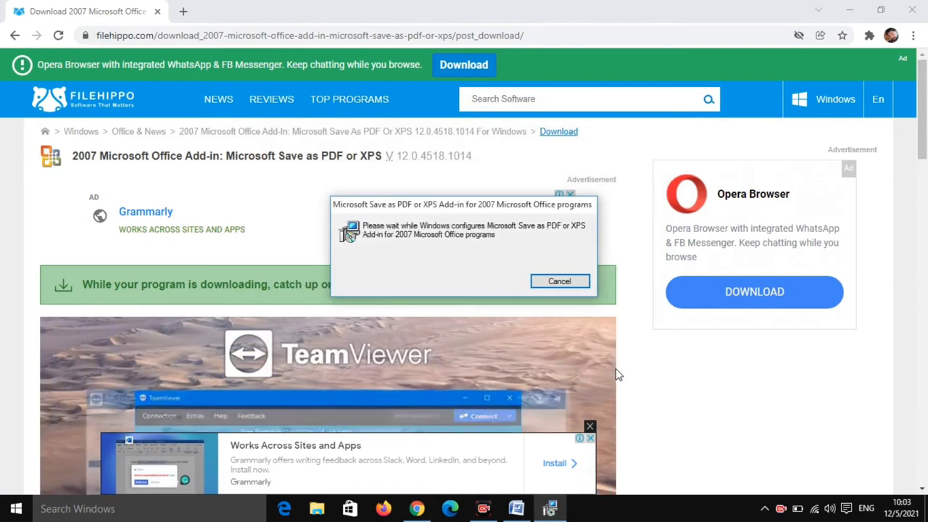
left_click(851, 16)
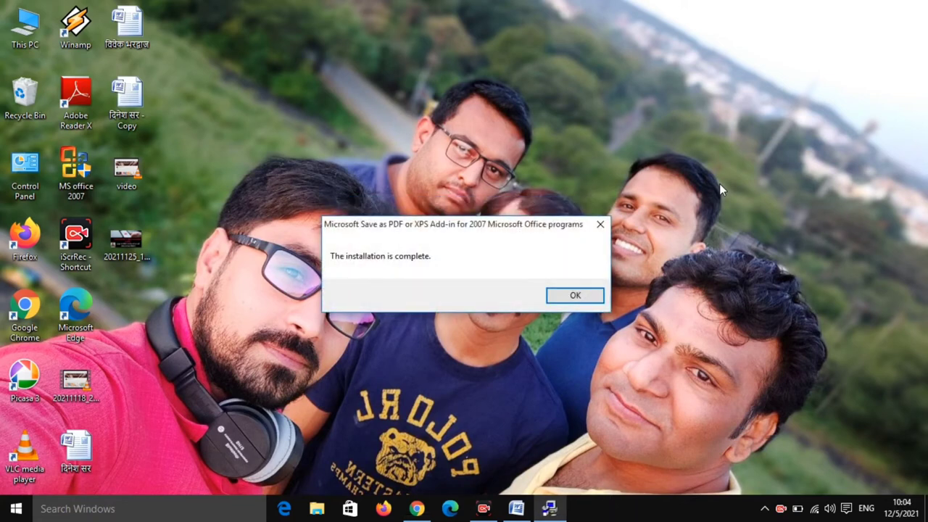
left_click(556, 294)
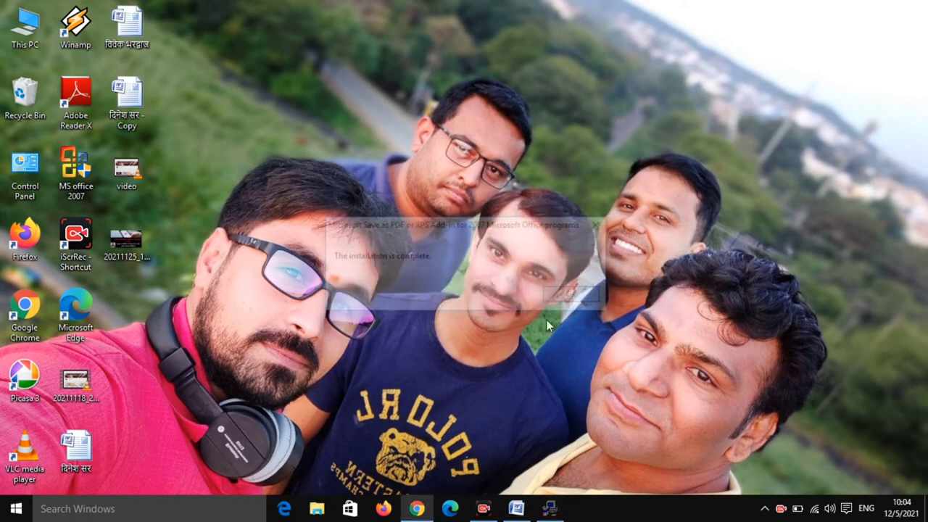
- Open Word and confirm the Office button's Save As menu now offers PDF or XPS
left_click(517, 507)
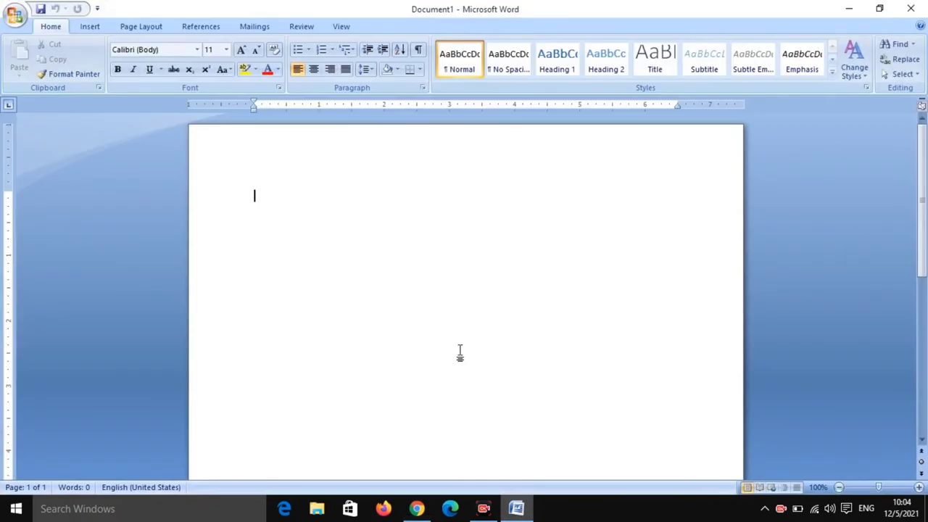
left_click(16, 15)
mouse_move(74, 142)
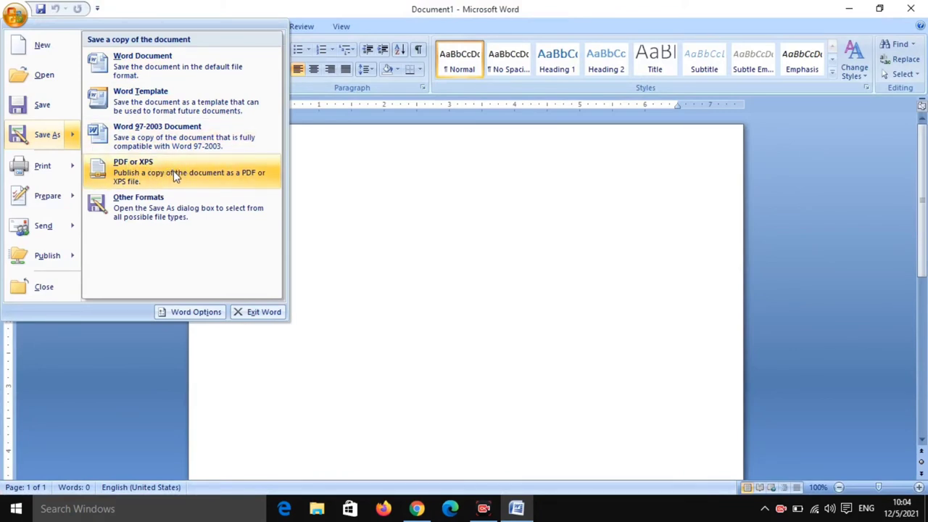
left_click(350, 174)
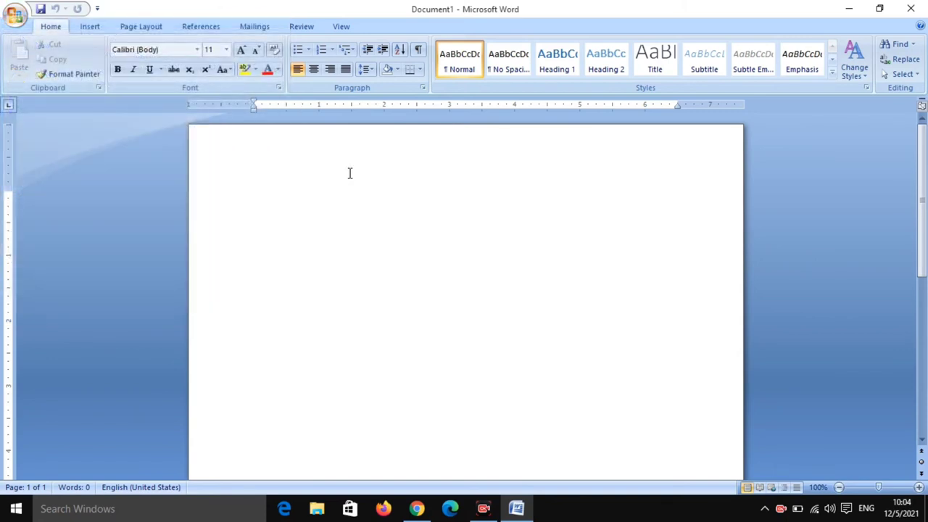
- Type the line 'Hello my name is' followed by the writer's first name
type("he")
type("ll")
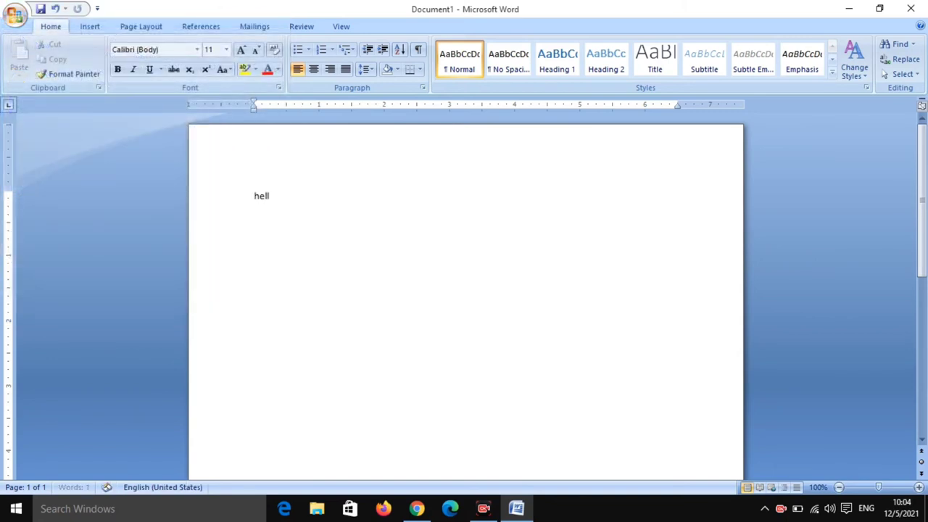
type("o my n")
type("ame is vivek")
key("BackSpace")
type("ek")
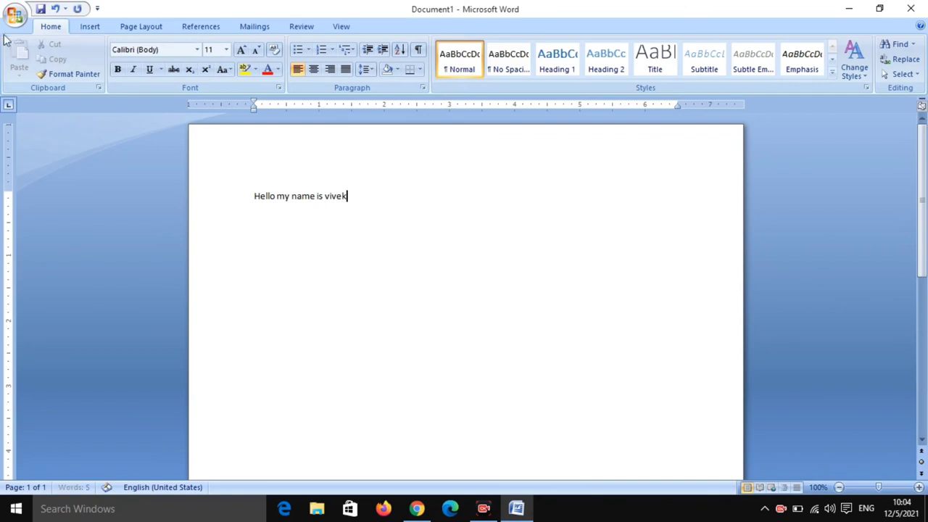
- Save the document through Save As with file type PDF, opening it after publishing
left_click(14, 15)
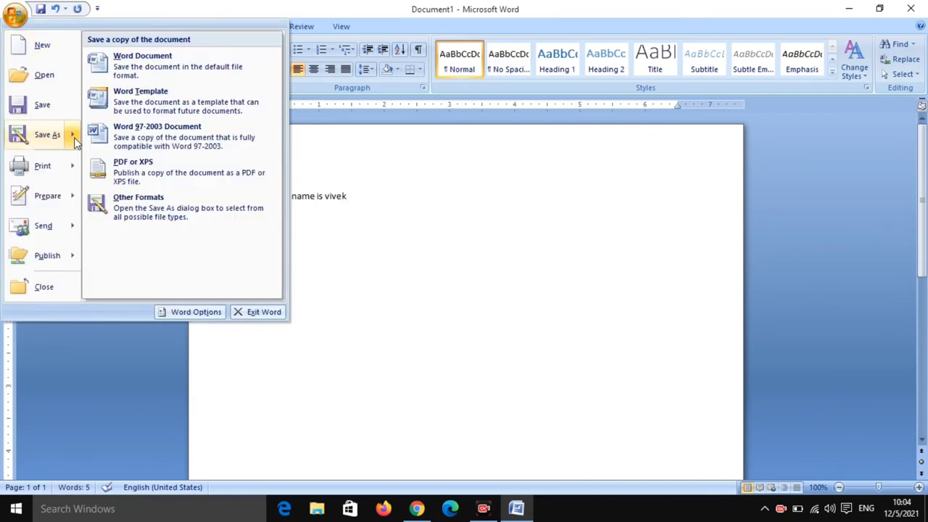
left_click(43, 137)
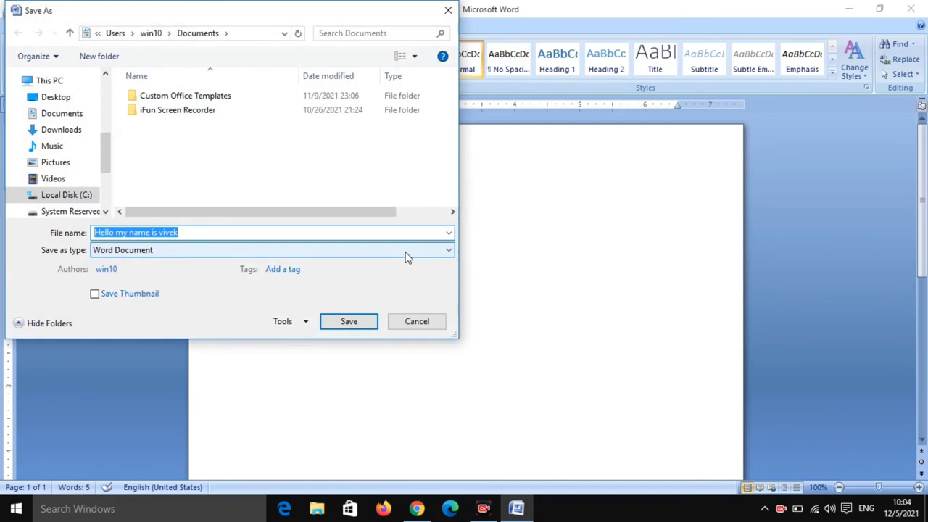
left_click(406, 252)
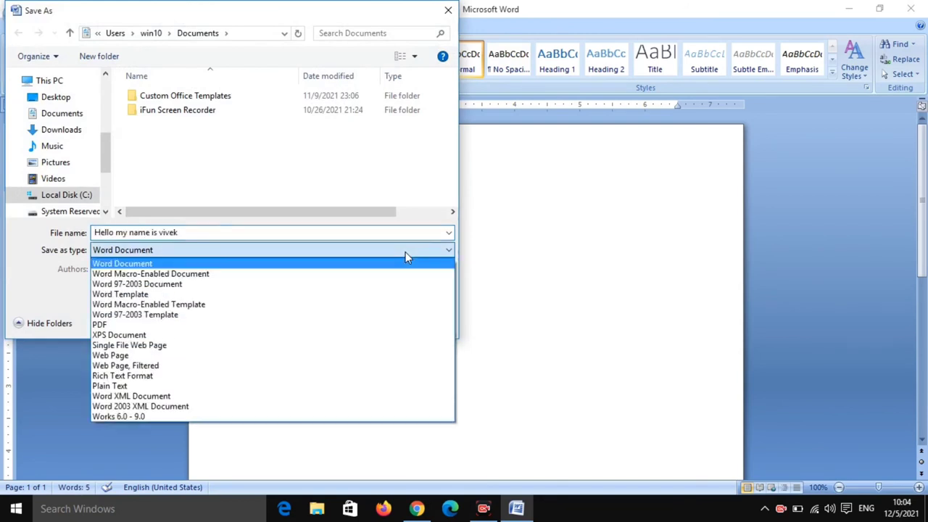
left_click(181, 325)
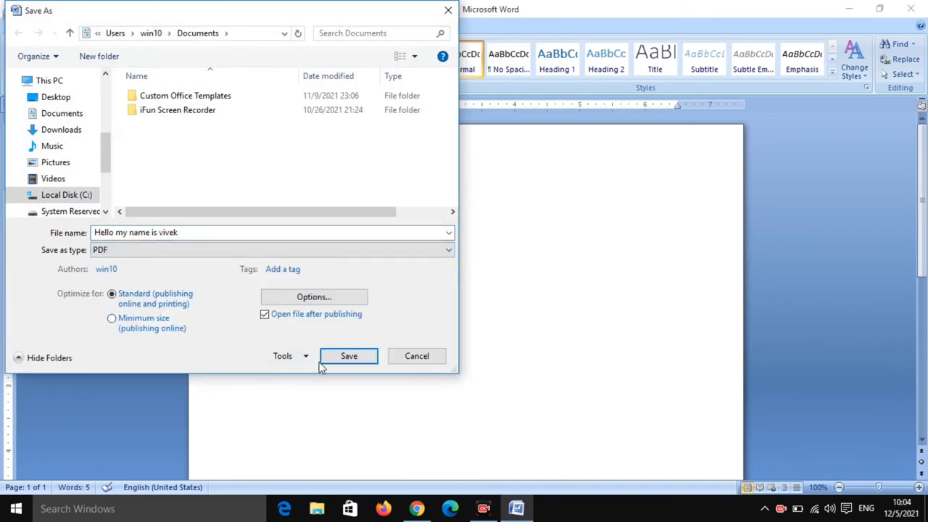
left_click(346, 356)
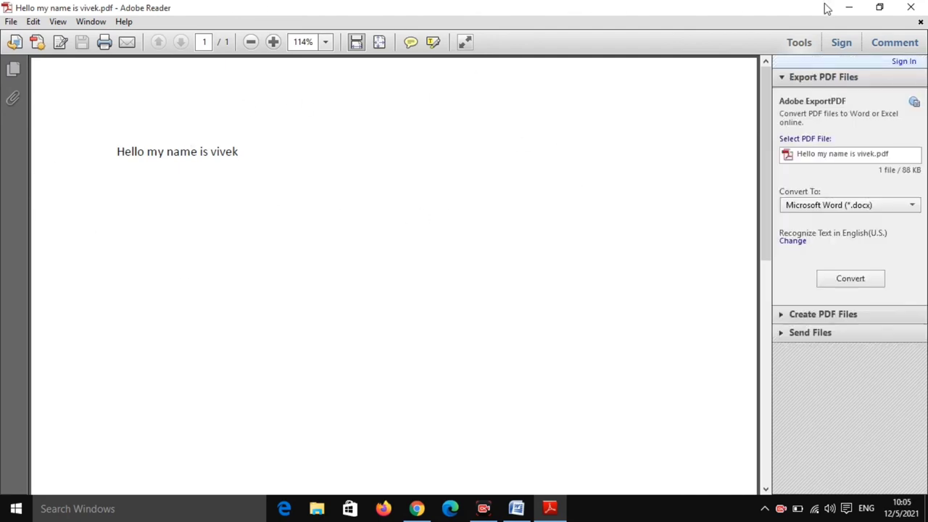
- Close Adobe Reader to return to the Word document
left_click(911, 9)
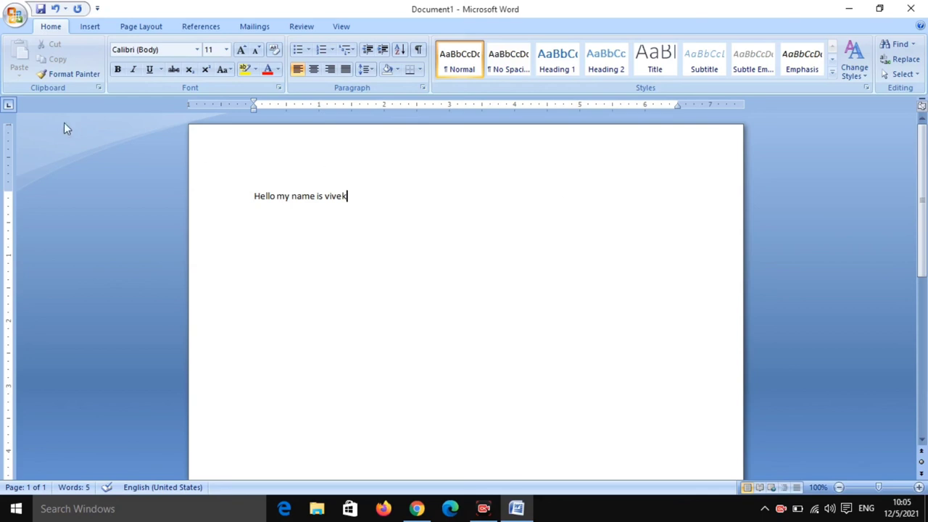
left_click(16, 23)
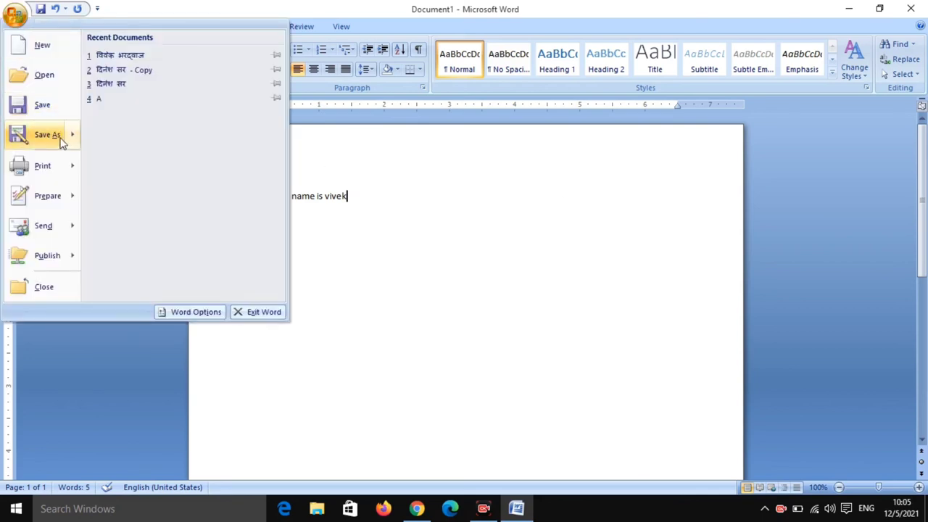
mouse_move(65, 140)
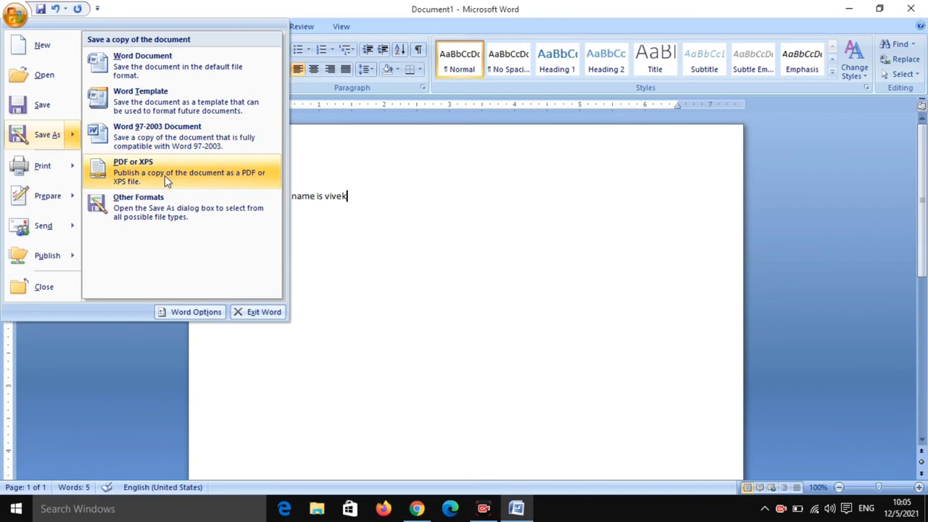
left_click(368, 218)
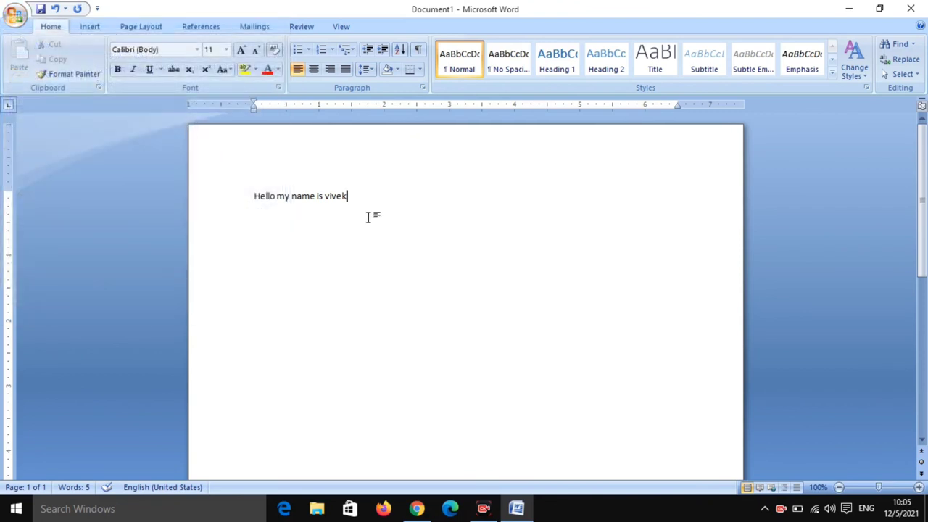